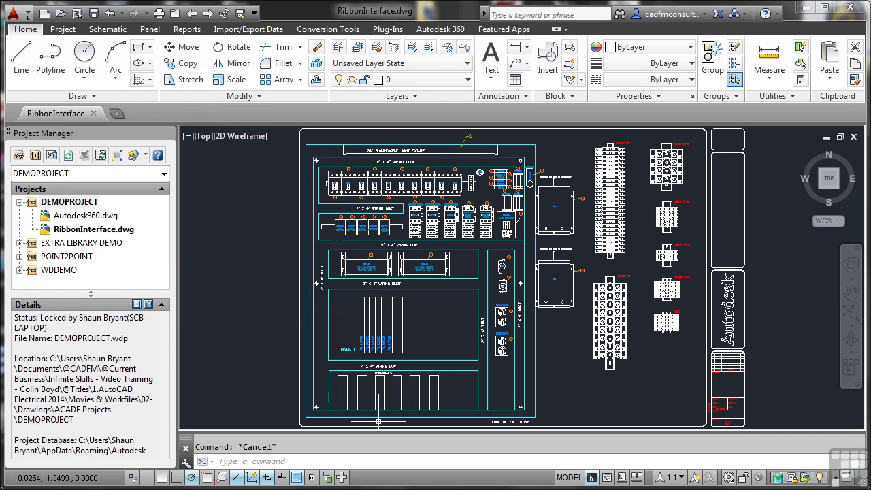
Look through the Project, Schematic and Panel tool sets on the ribbon.
left_click(62, 29)
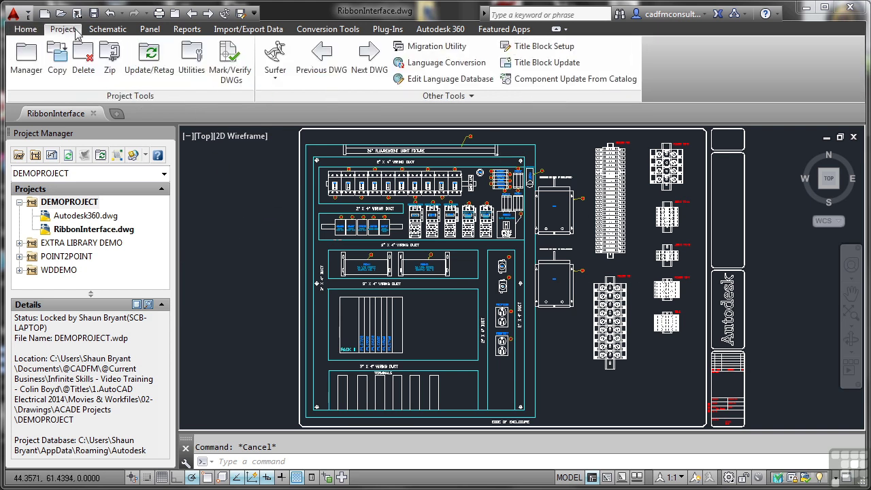
left_click(107, 30)
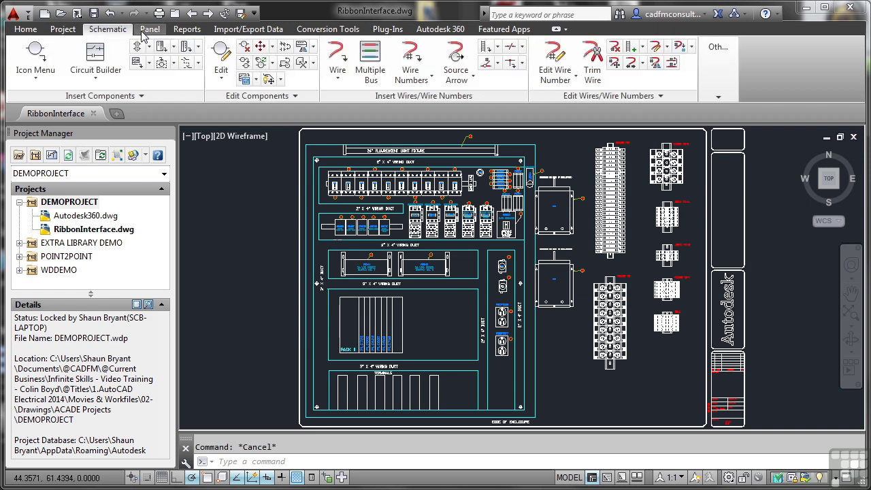
left_click(145, 31)
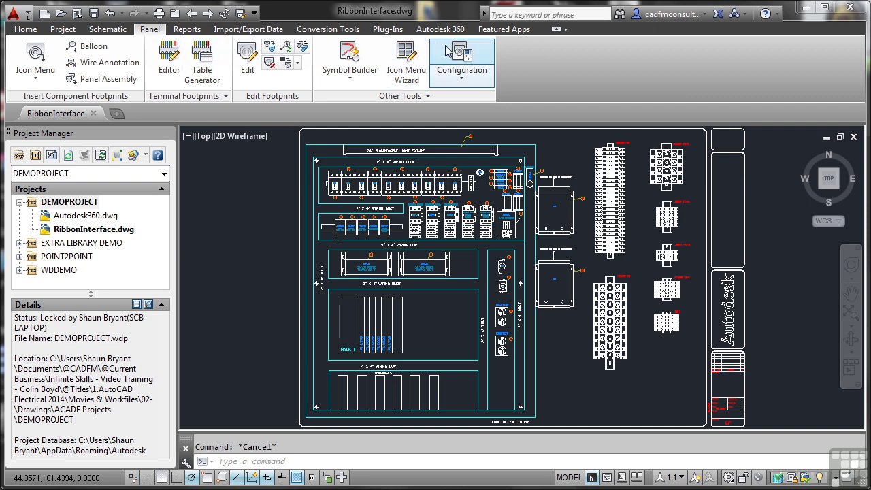
Minimize the ribbon to tabs, to panel titles, and to panel buttons in turn.
left_click(566, 30)
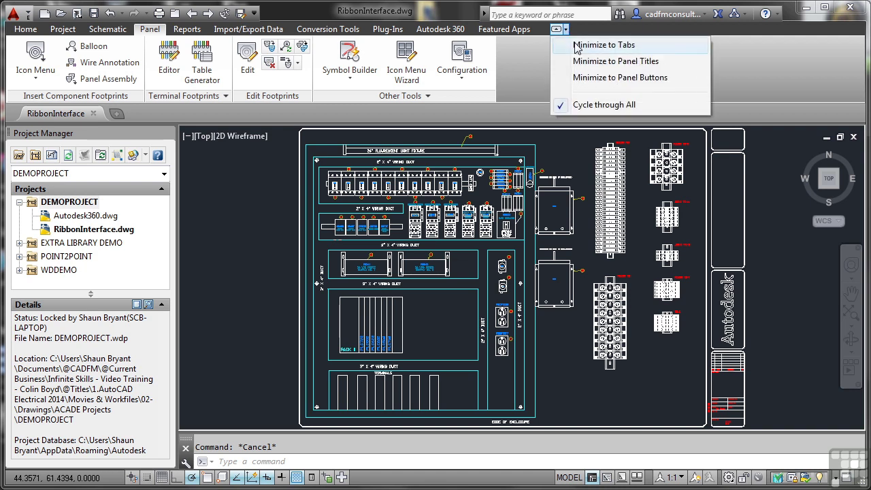
left_click(576, 44)
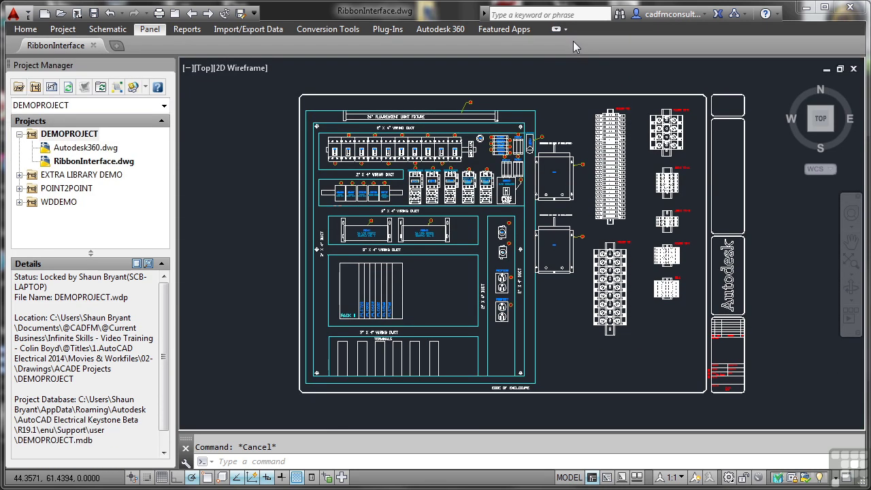
left_click(568, 30)
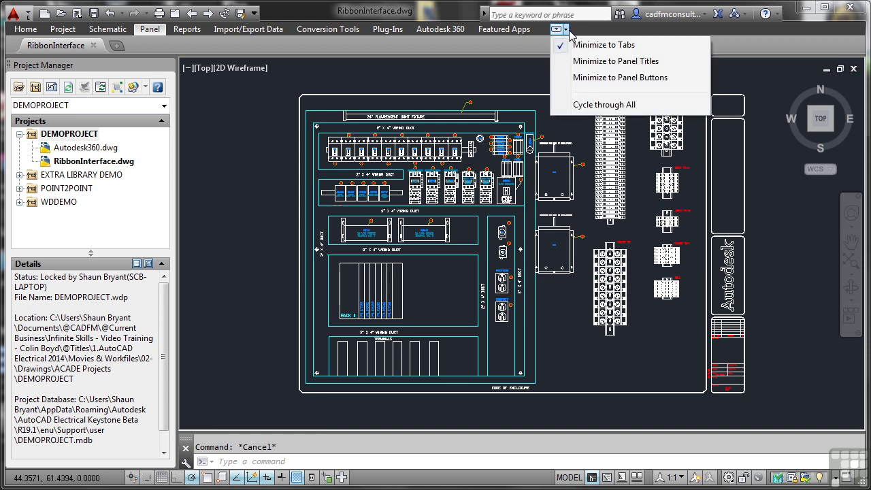
left_click(584, 61)
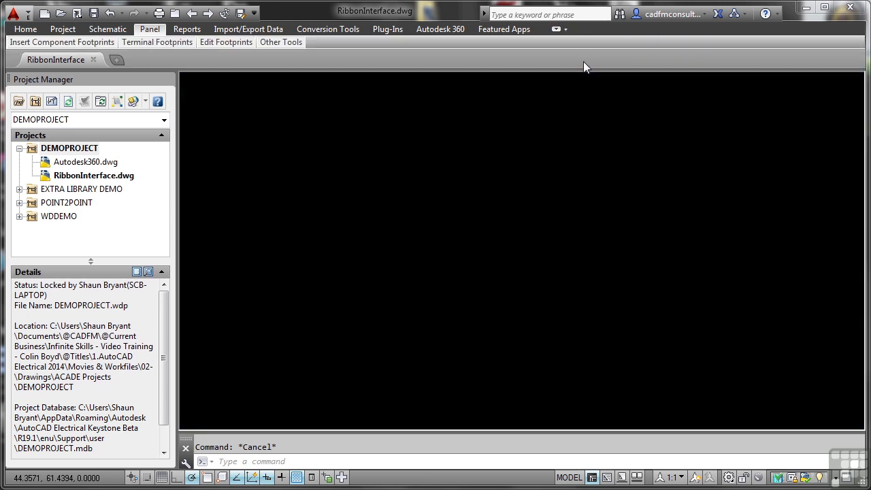
left_click(567, 31)
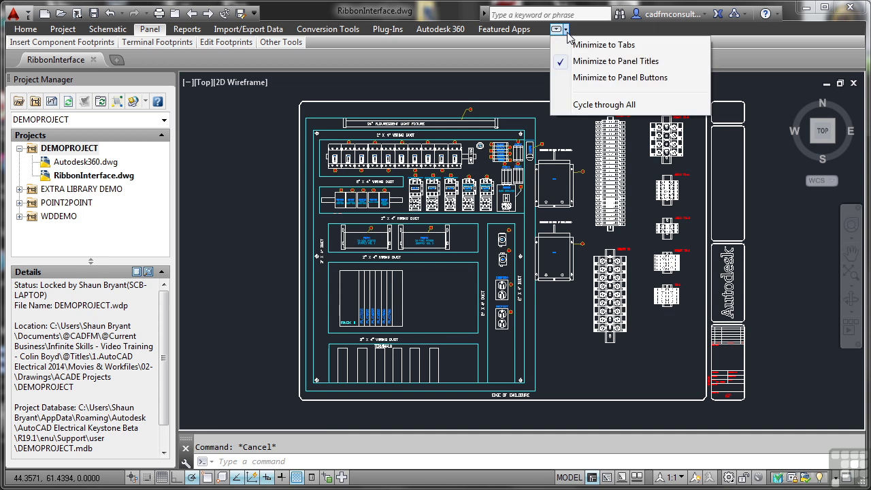
left_click(585, 79)
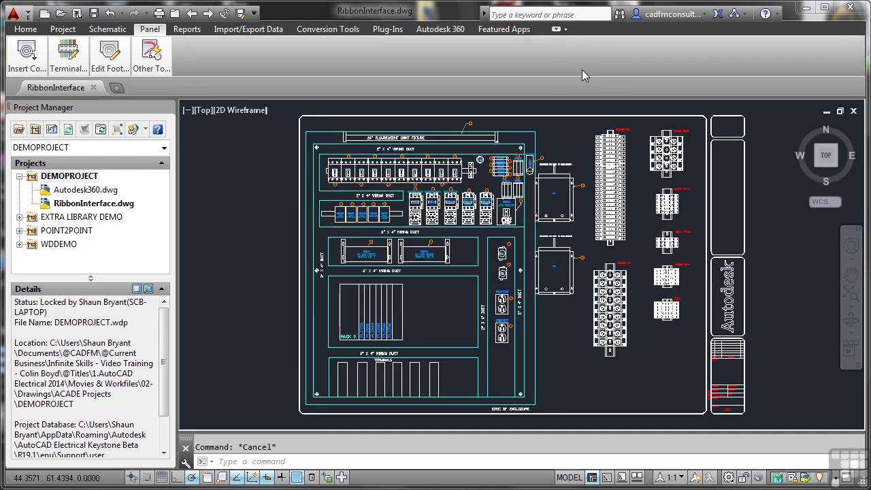
Set the ribbon's minimize behavior to Cycle through All and cycle it back to the full ribbon.
left_click(567, 30)
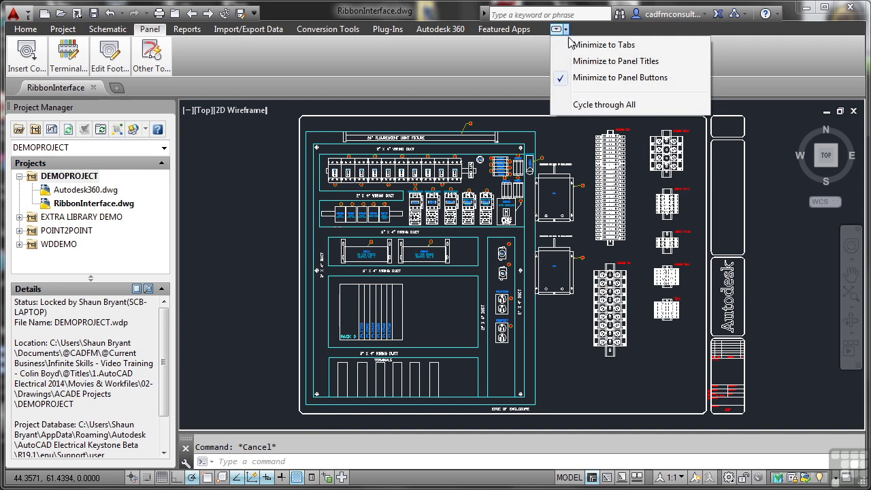
left_click(595, 106)
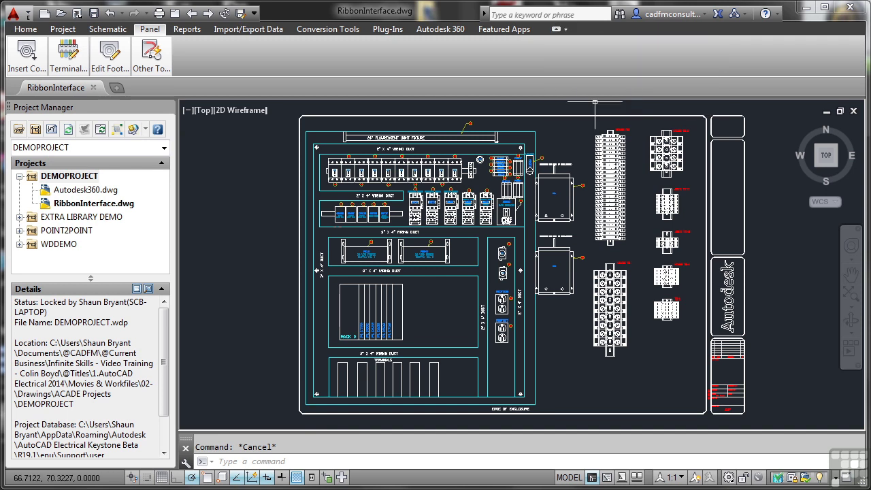
left_click(557, 29)
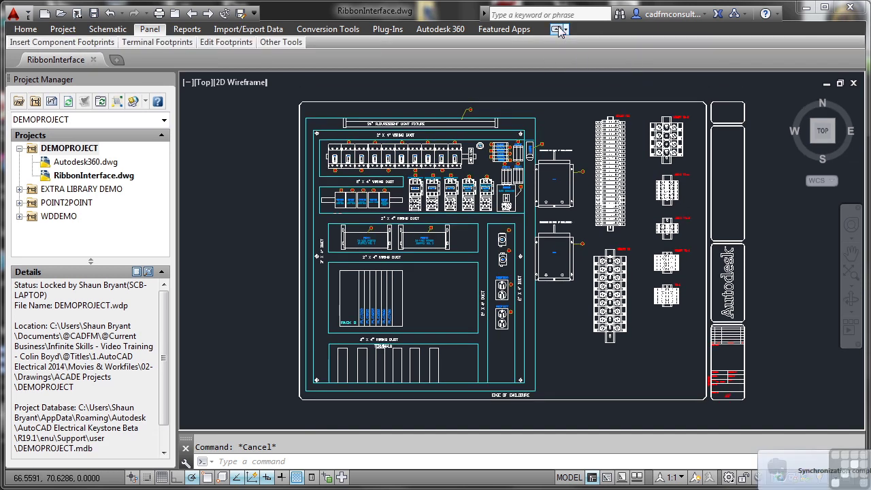
left_click(557, 30)
left_click(557, 30)
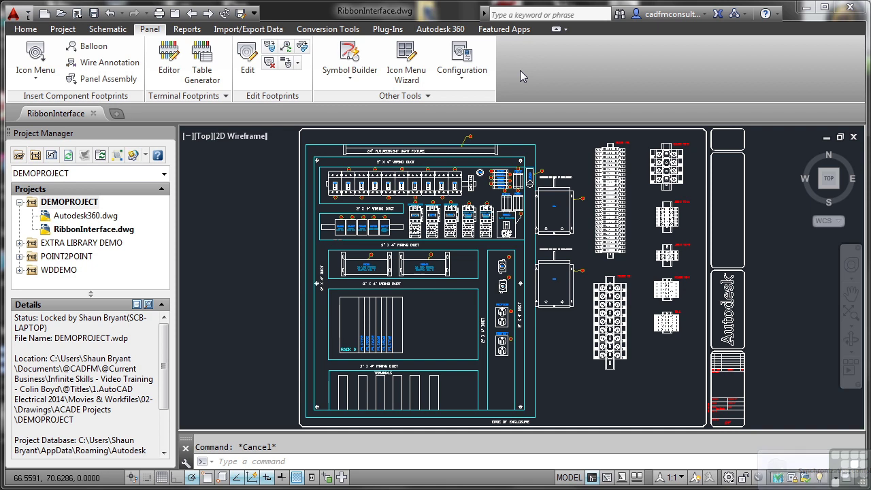
Compare the Home and Project tools, and pin the expanded Other Tools group open before unpinning it again.
left_click(26, 29)
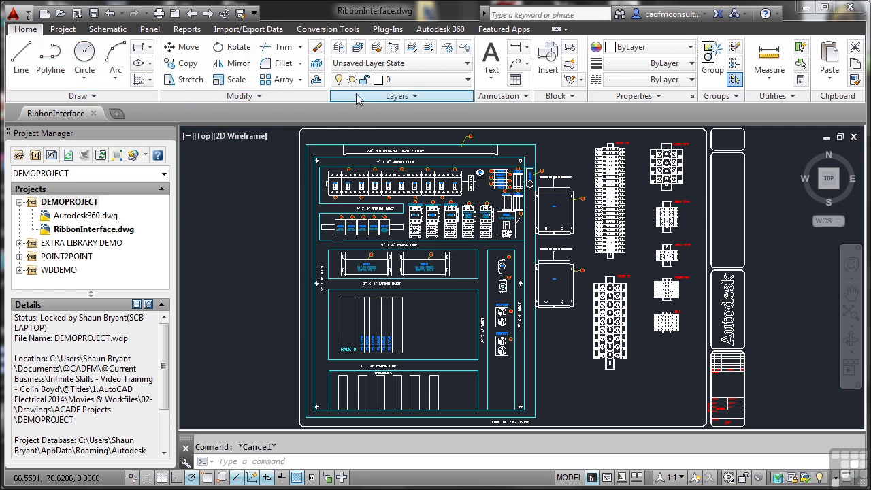
left_click(63, 31)
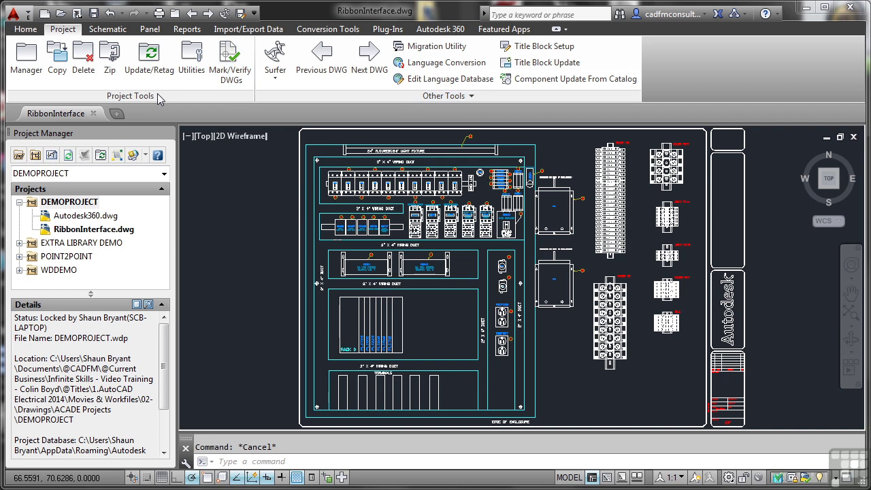
left_click(472, 97)
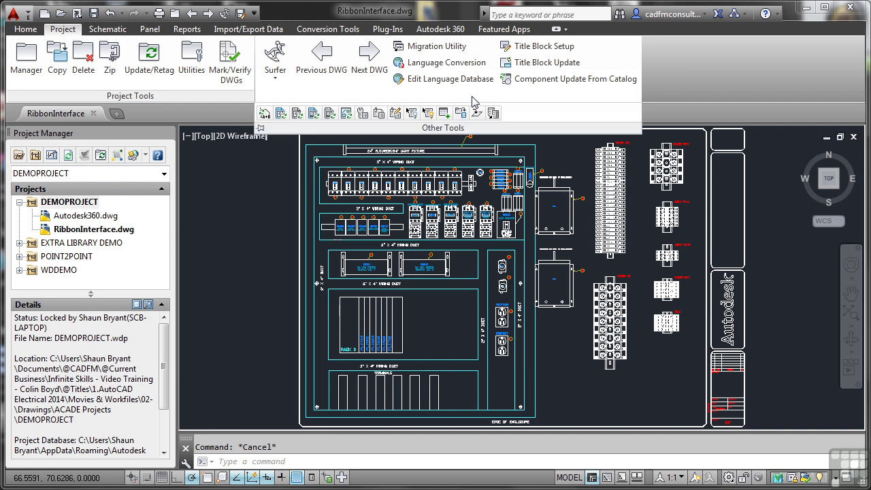
left_click(260, 129)
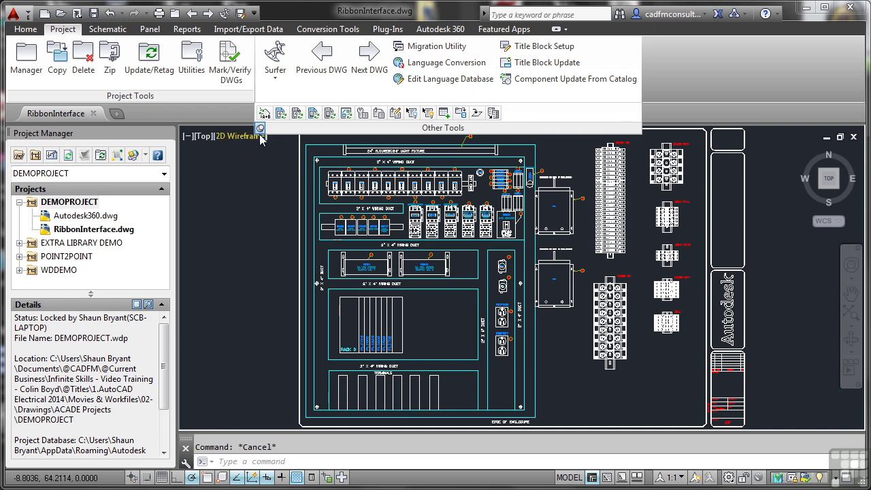
left_click(260, 128)
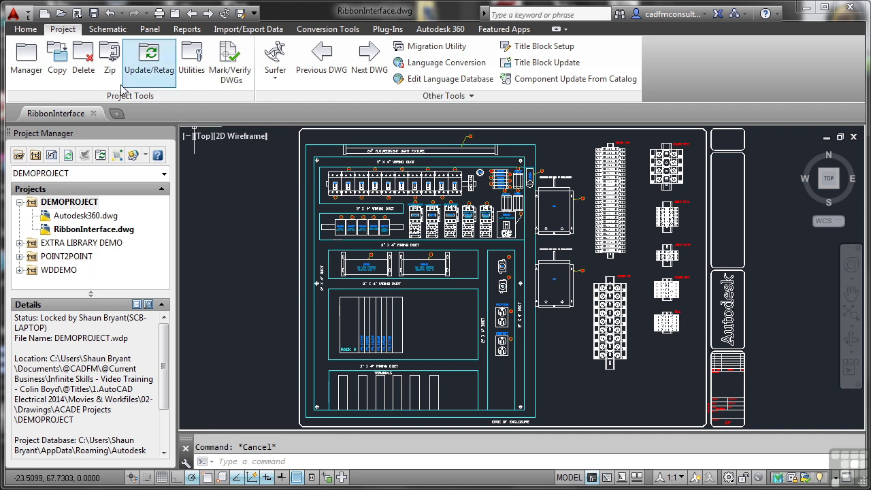
Detach the Draw panel from the ribbon to float over the drawing and toggle its orientation so it expands sideways.
left_click(31, 31)
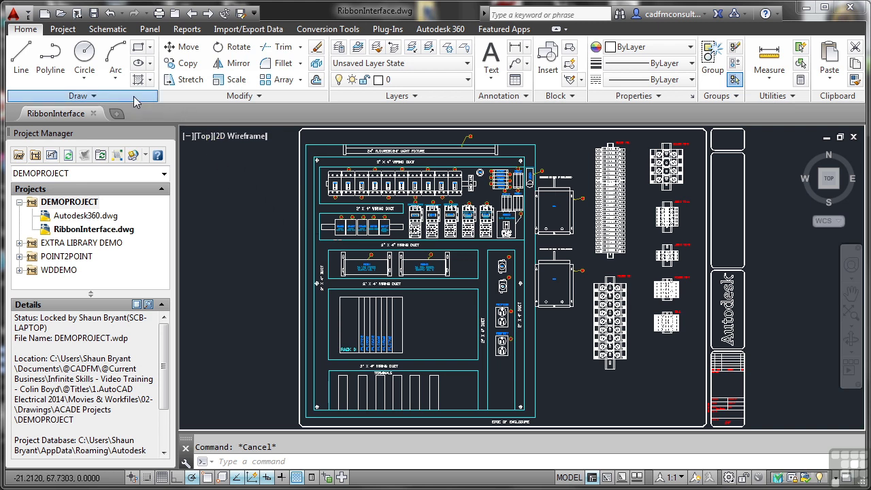
mouse_move(142, 104)
left_mouse_down()
mouse_move(282, 215)
mouse_move(338, 245)
mouse_move(335, 251)
left_mouse_up()
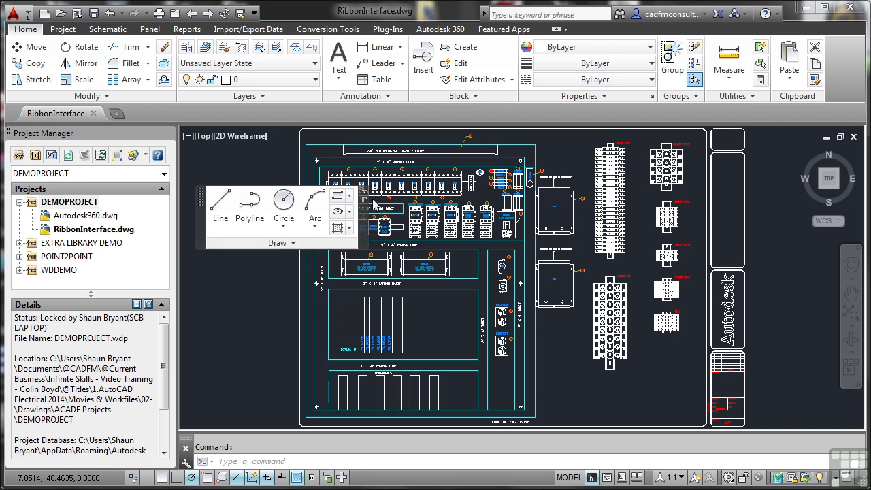
left_click(293, 247)
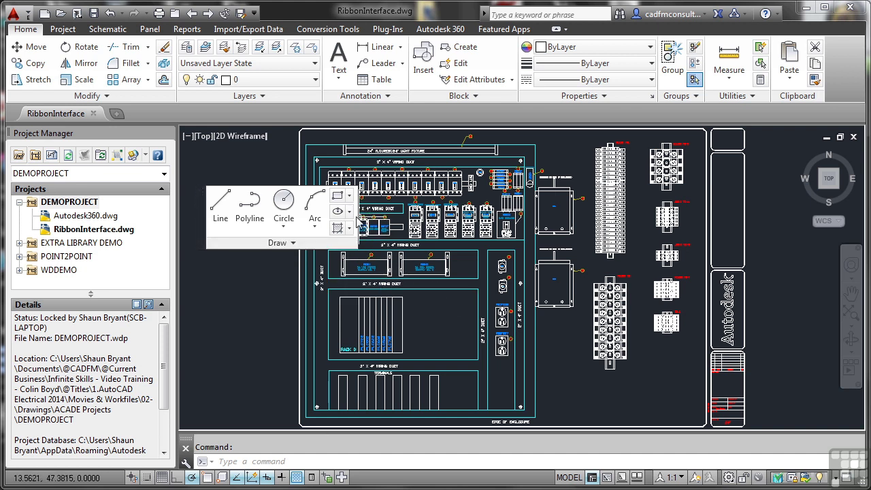
mouse_move(362, 214)
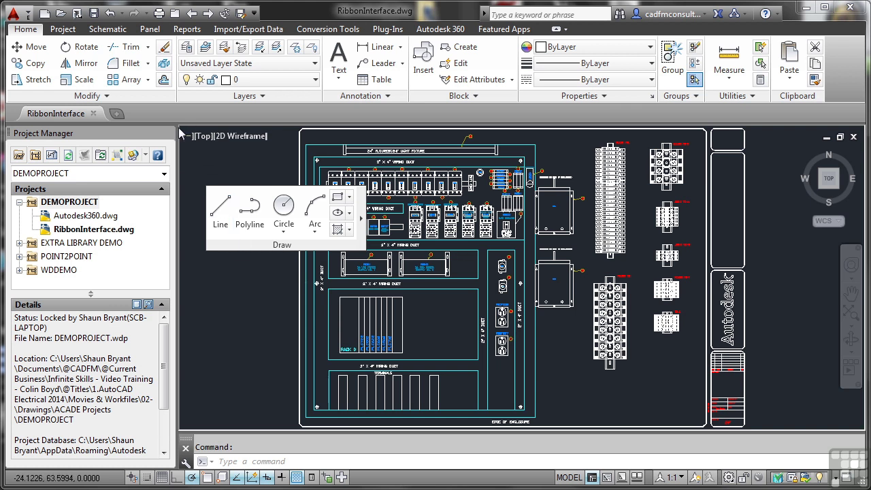
Return the floating Draw panel to the ribbon while the Project tools are shown, and go back to the Home tools.
left_click(68, 31)
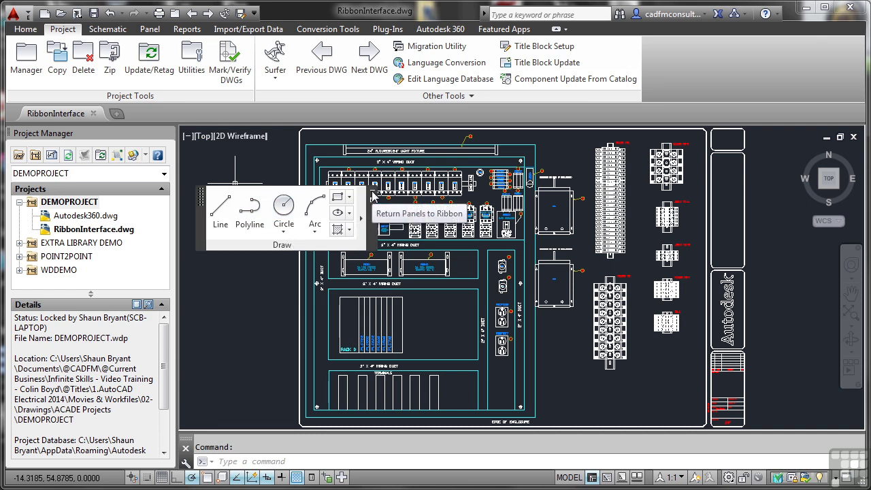
left_click(371, 197)
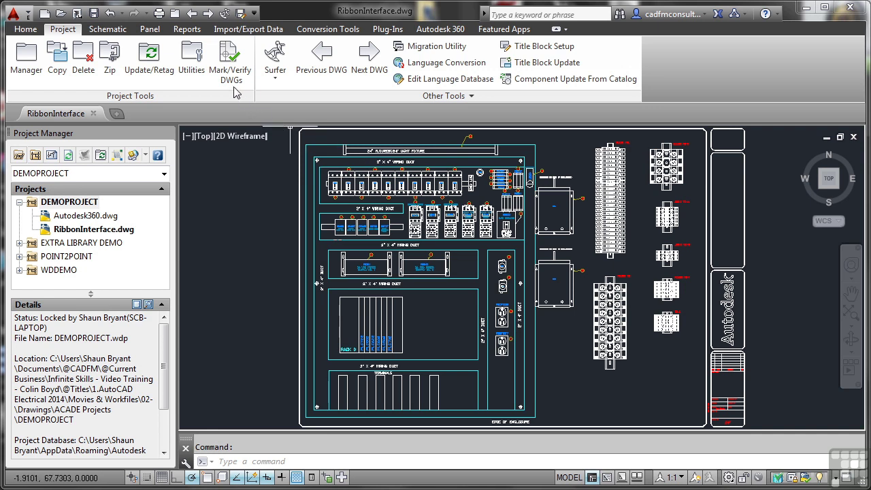
left_click(31, 31)
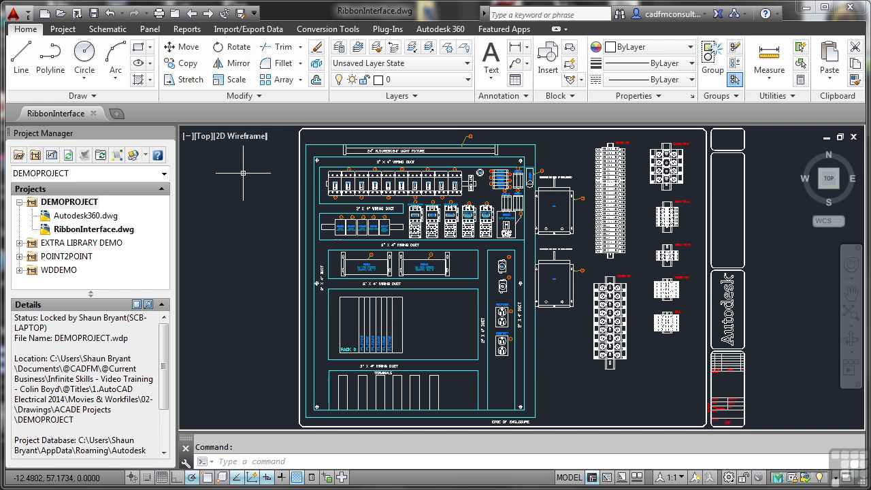
Expand the Modify tools, pin the expanded set open, and unpin it again.
left_click(263, 99)
left_click(164, 143)
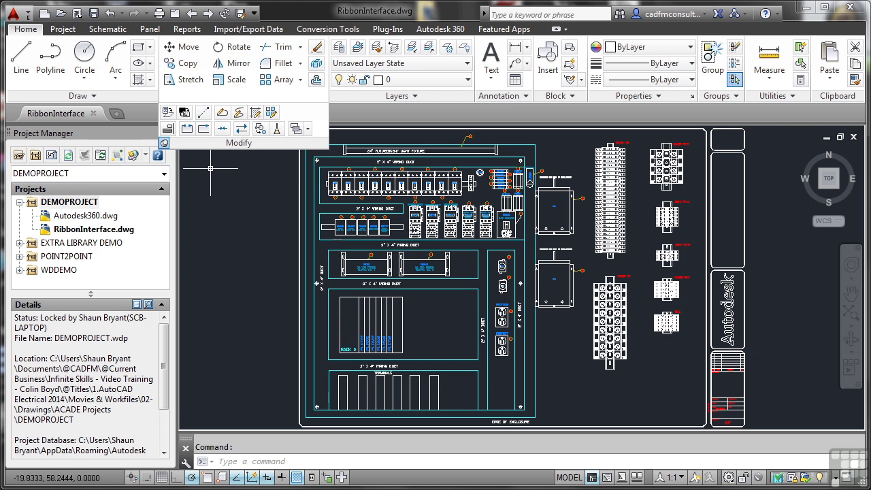
left_click(165, 142)
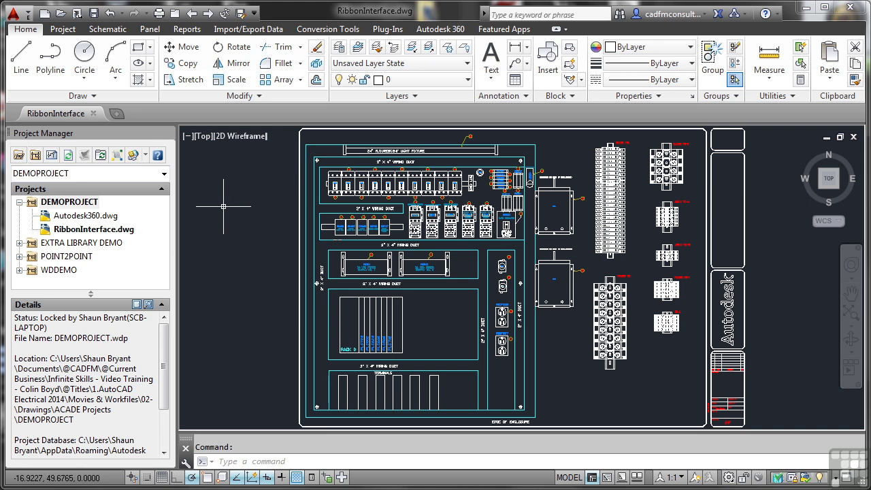
View the layer state options and dismiss the list without choosing one.
left_click(443, 128)
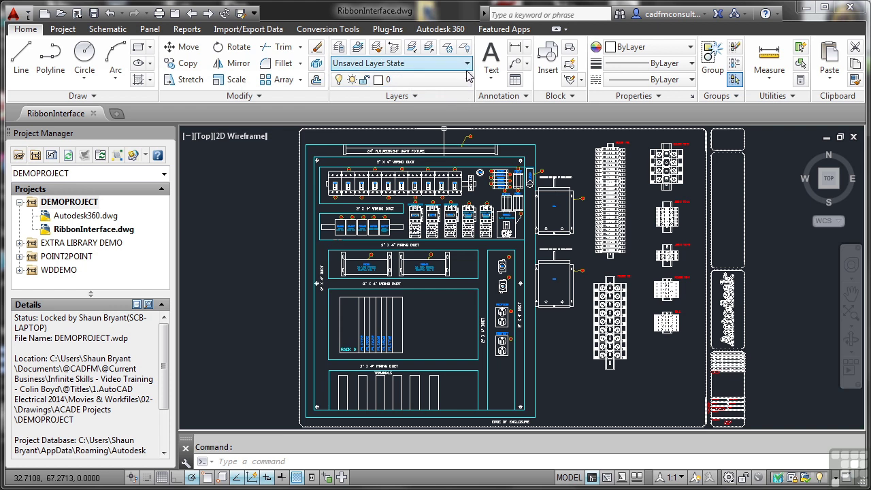
left_click(467, 64)
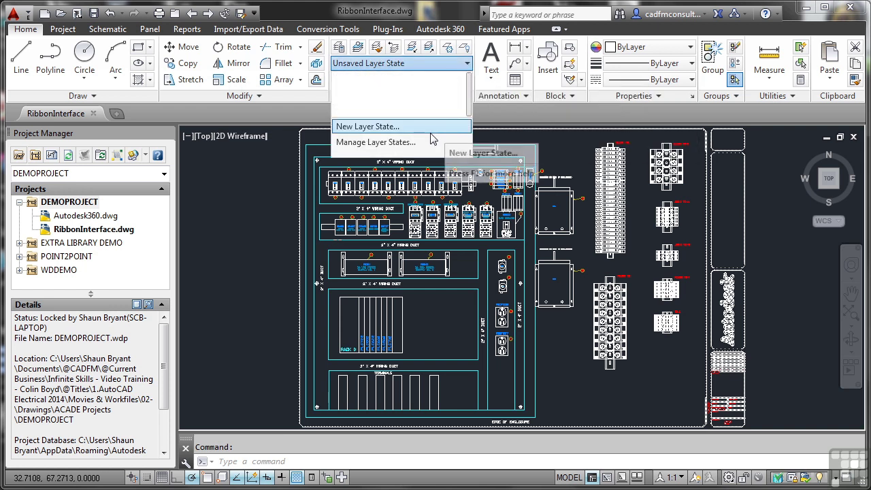
left_click(257, 190)
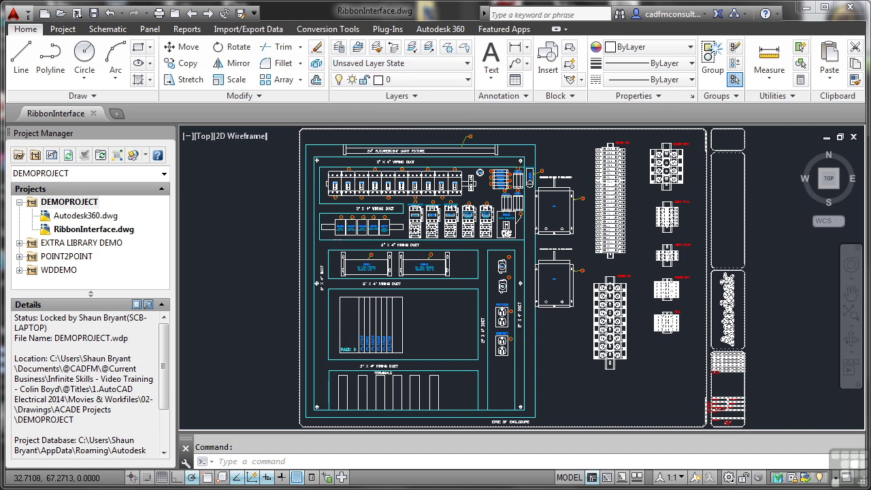